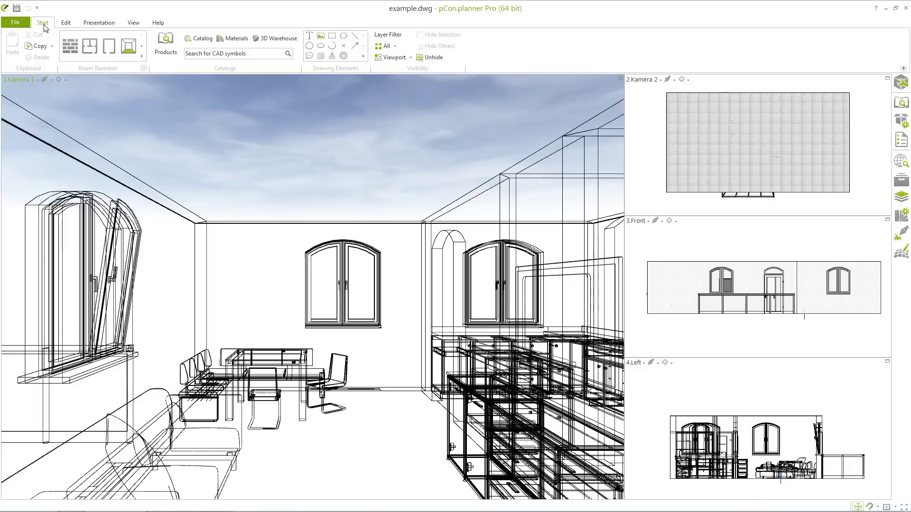
Maximize the 1.Kamera 1 viewport so the room fills the whole drawing area.
double_click(619, 77)
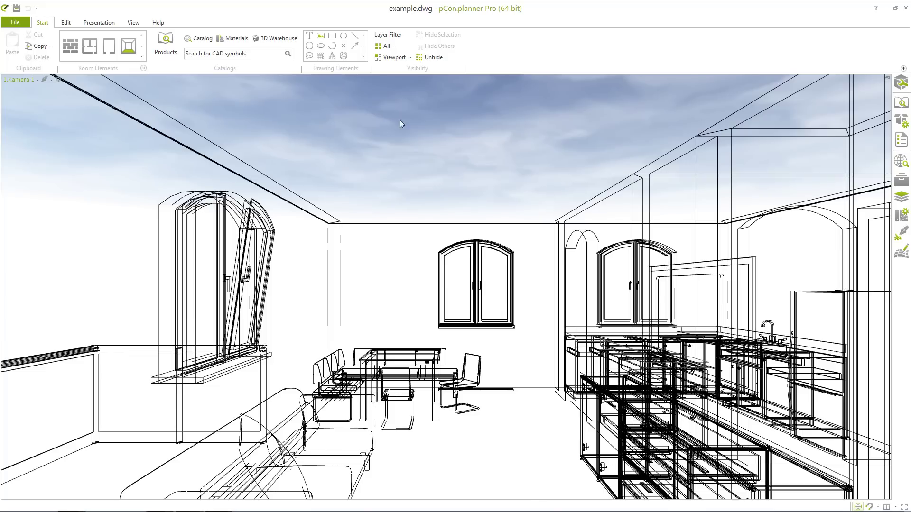
click(135, 23)
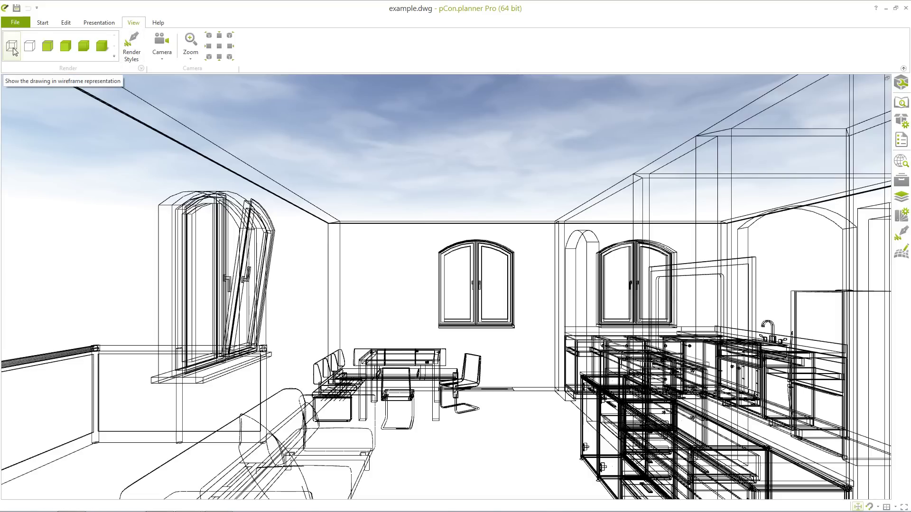
Cycle the room view from Hidden Line through the colored and shaded styles to realistic textured.
click(31, 47)
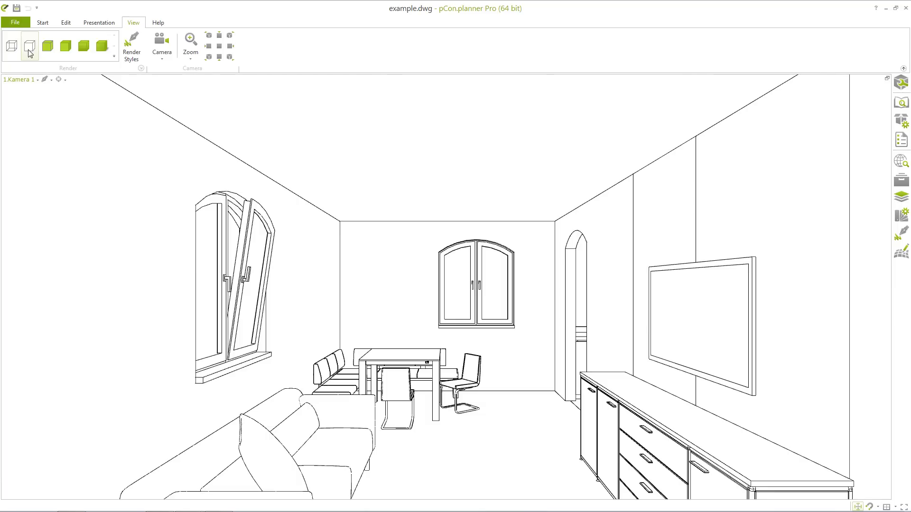
click(47, 47)
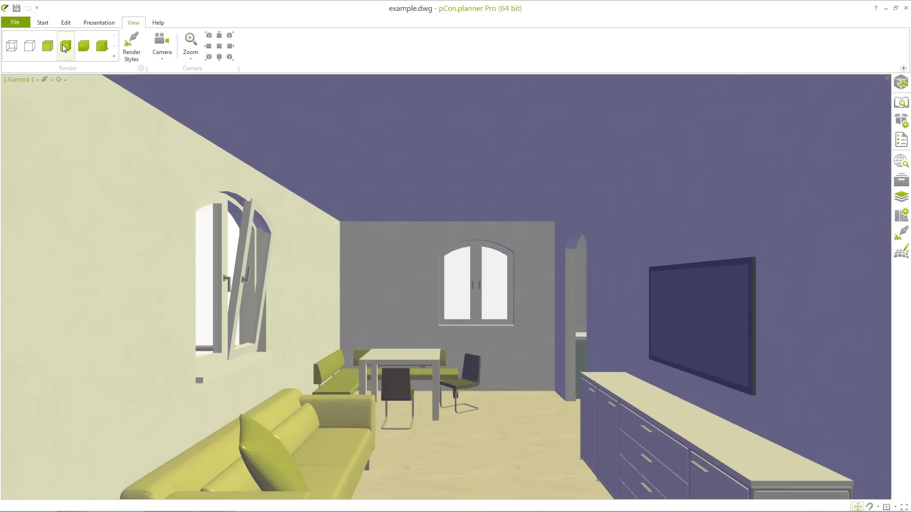
click(64, 47)
click(84, 47)
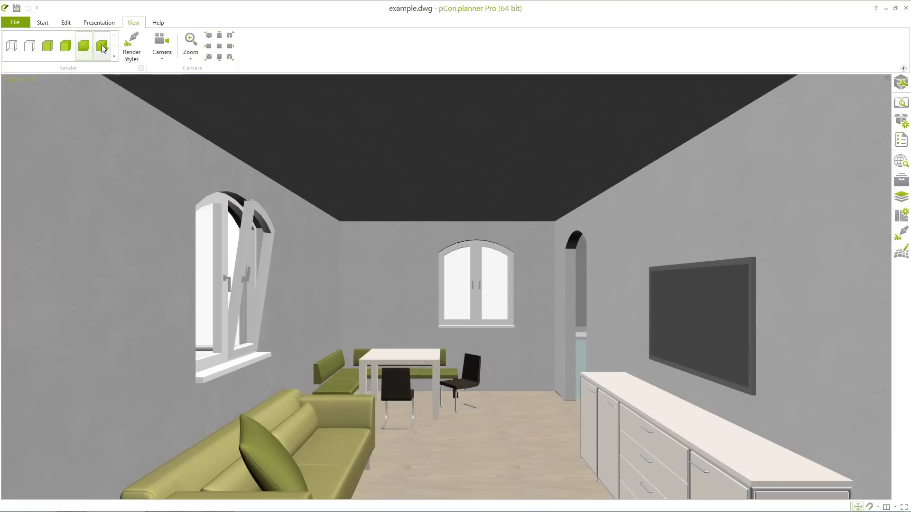
click(103, 47)
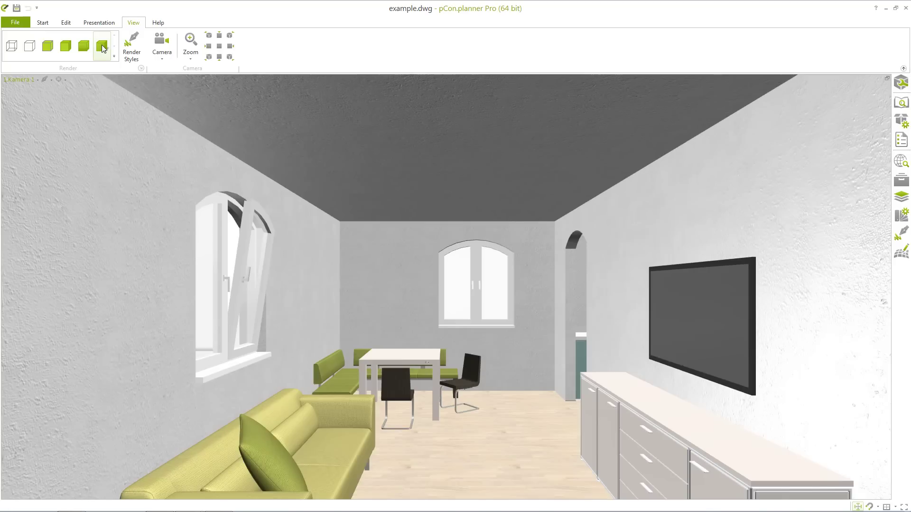
click(133, 52)
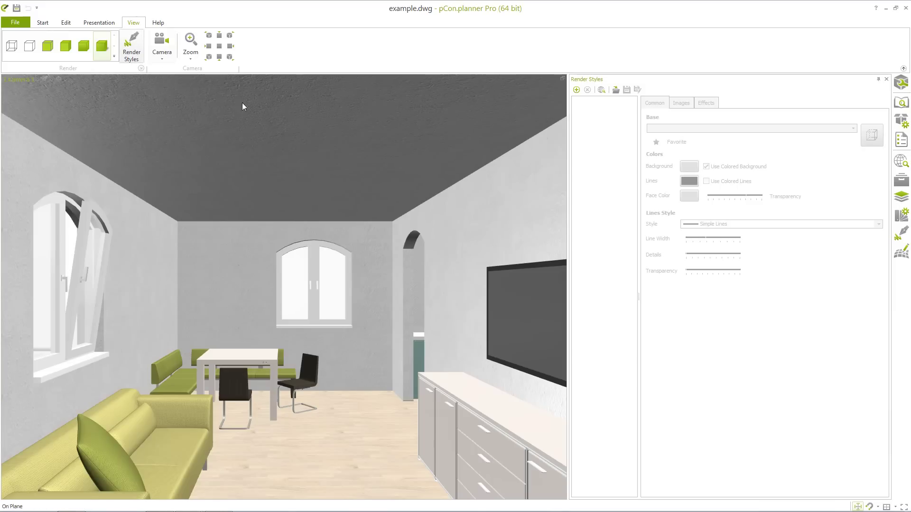
Add a new render style and rename it to 'test render style'.
click(577, 90)
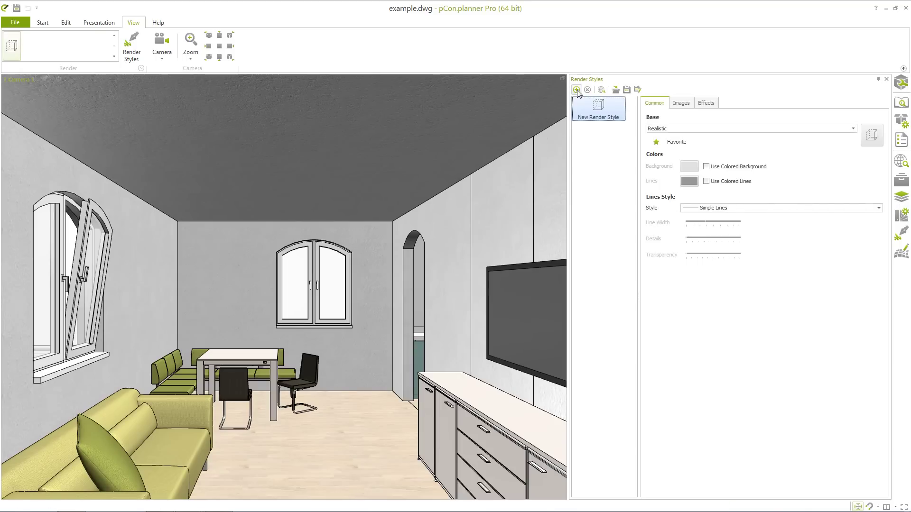
double_click(596, 118)
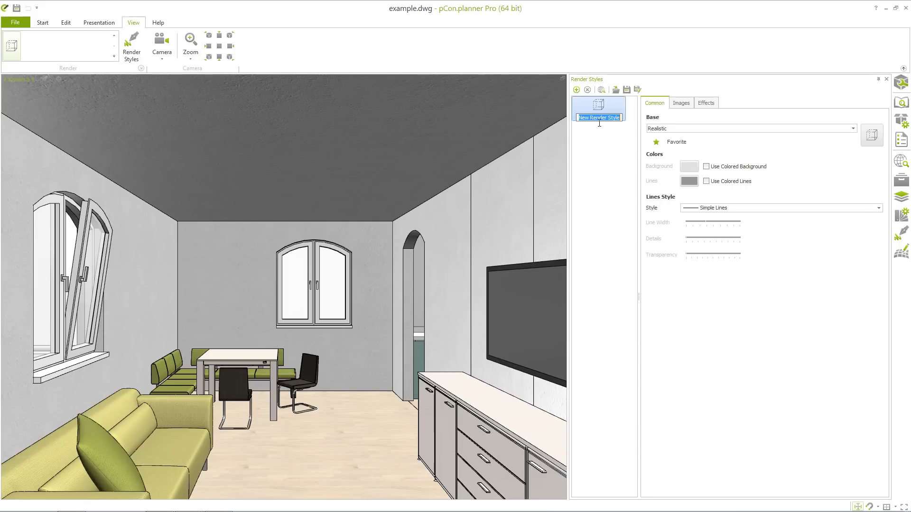
text(test)
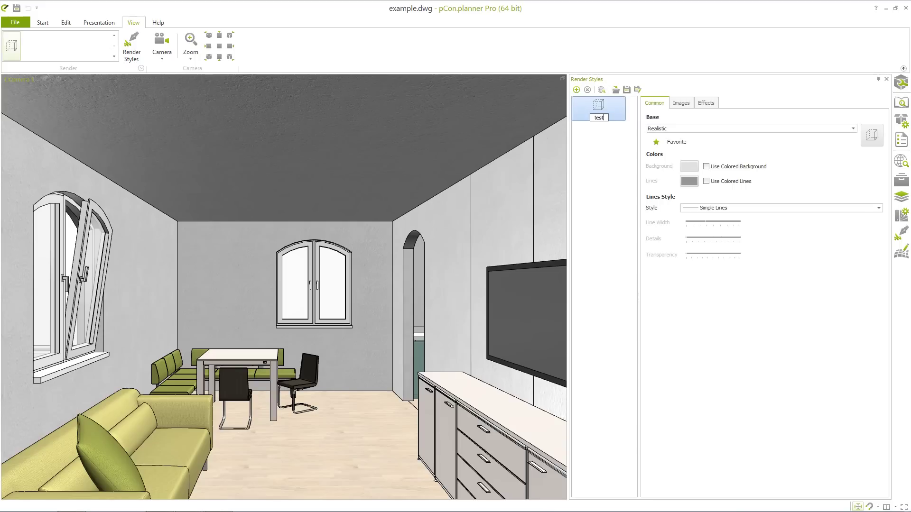
text( render style)
key(Return)
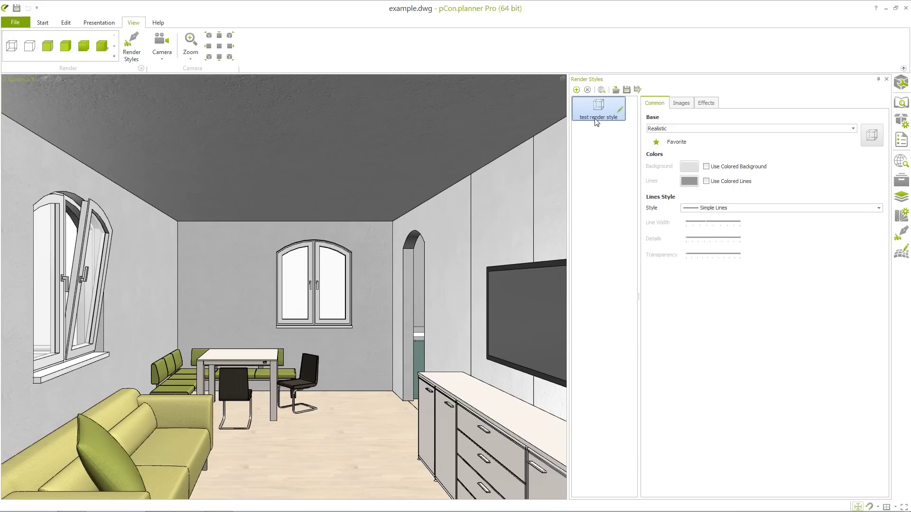
click(663, 129)
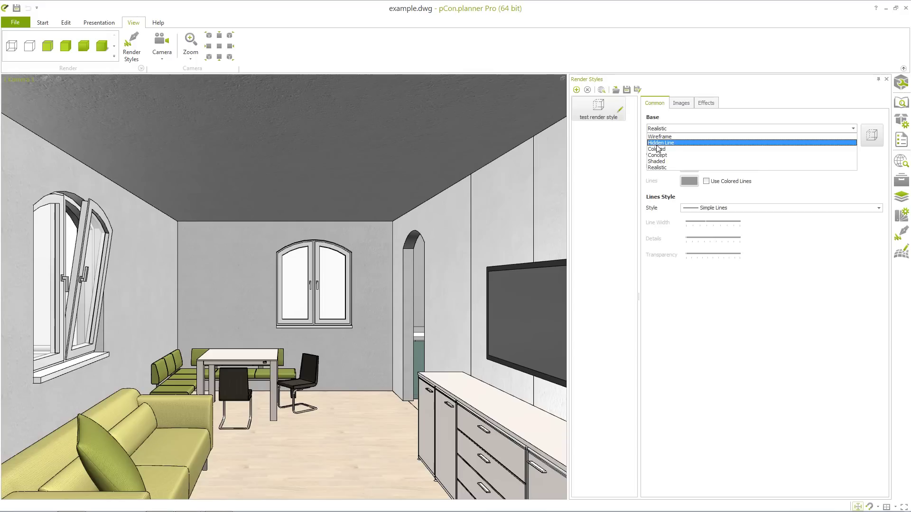
Base the style on Hidden Line with a teal colored background.
click(656, 143)
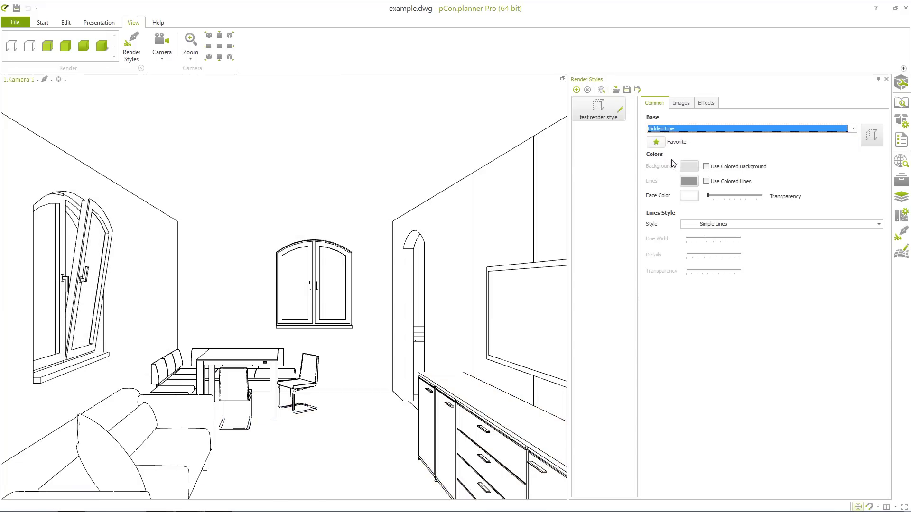
click(705, 167)
click(688, 167)
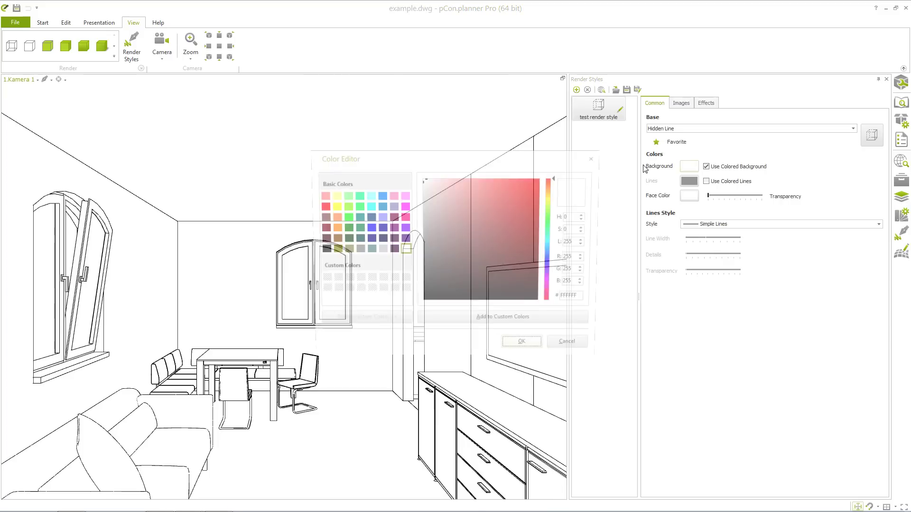
click(355, 217)
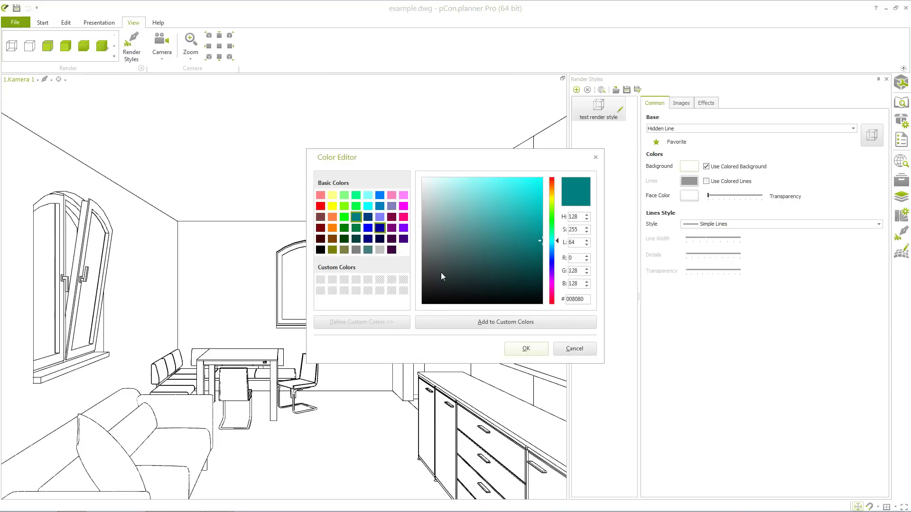
click(526, 348)
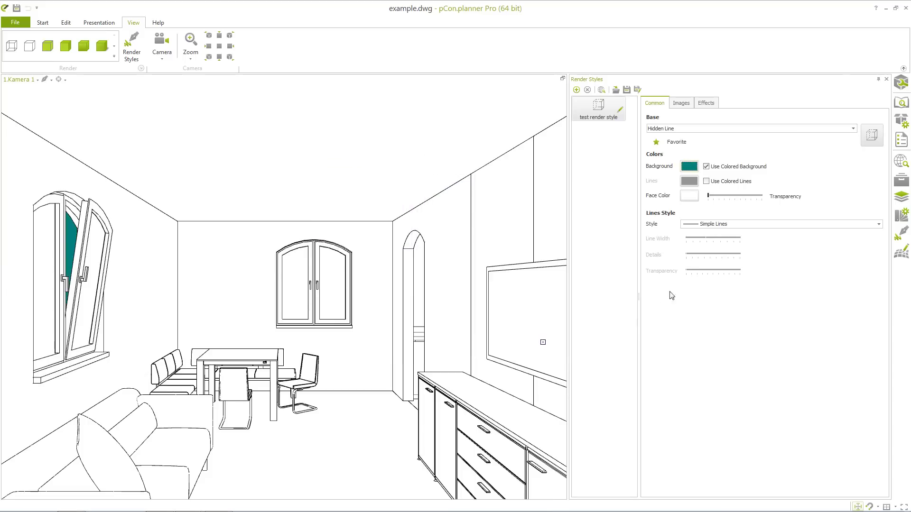
Give the faces a lime green color and make them mostly transparent.
click(689, 196)
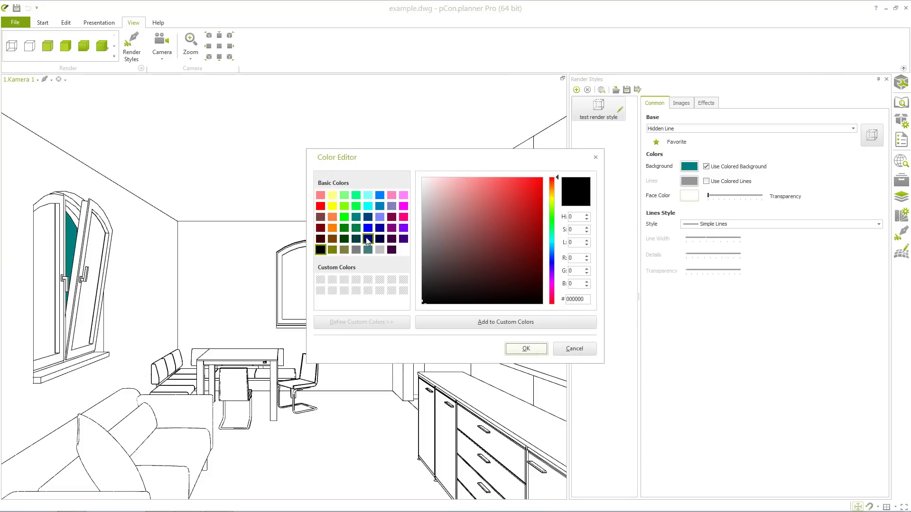
click(344, 205)
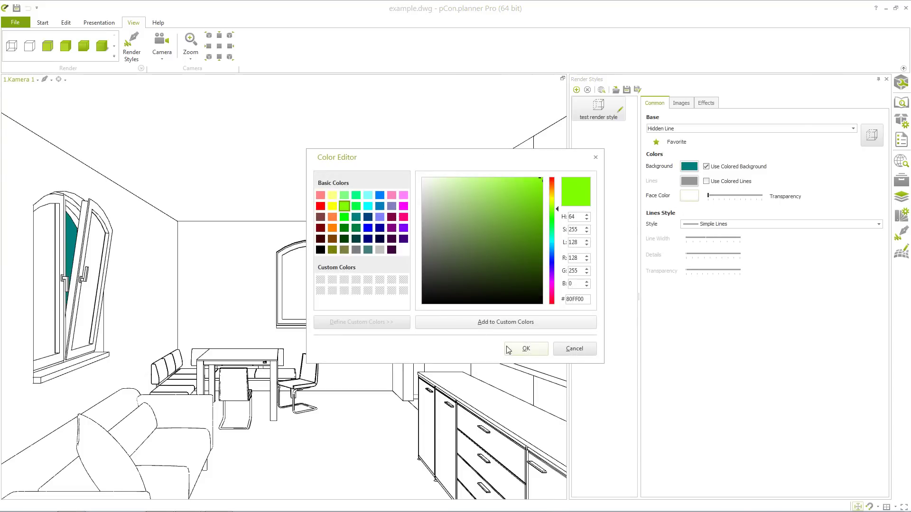
click(526, 349)
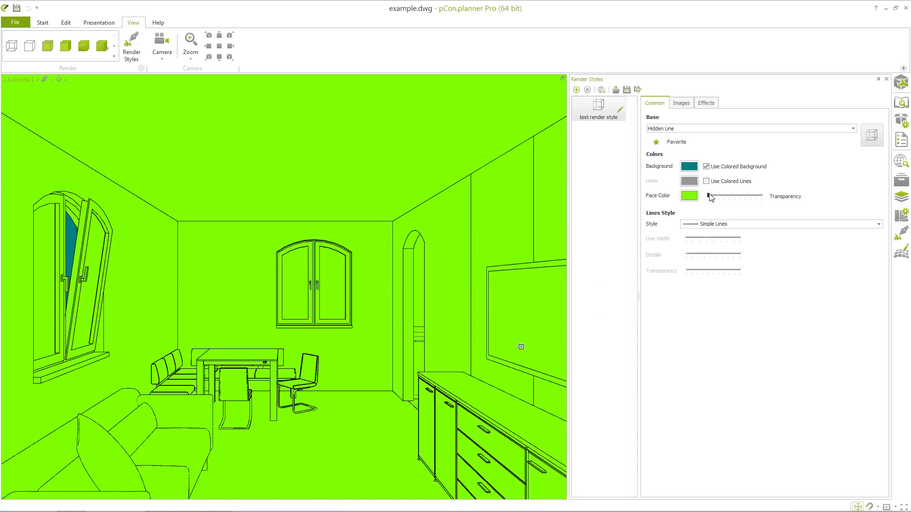
click(747, 198)
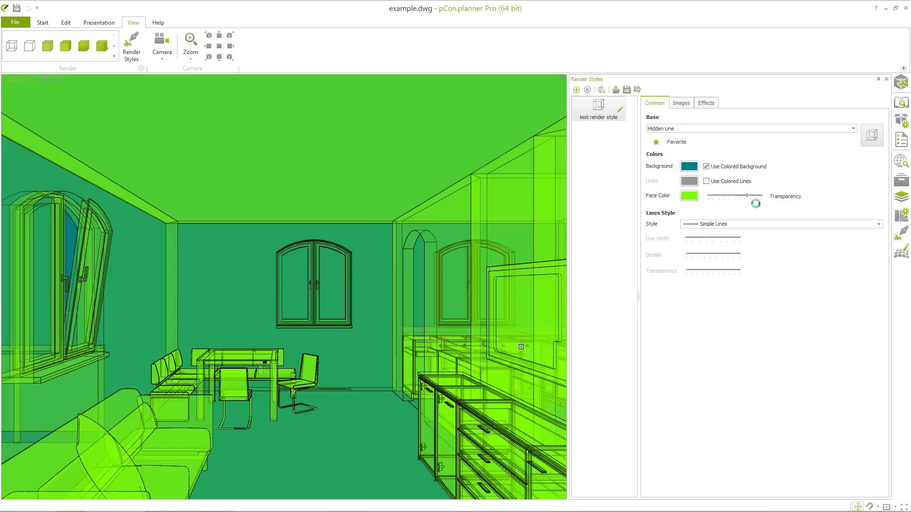
click(707, 181)
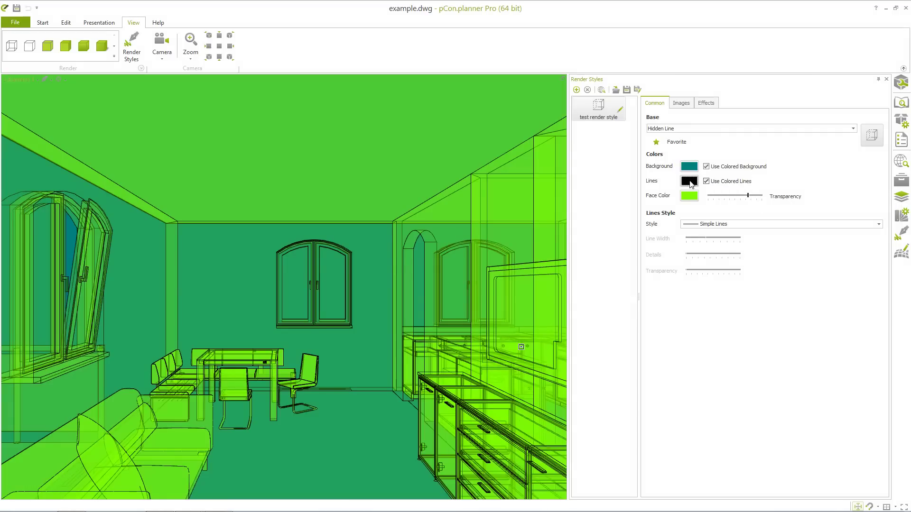
Switch to white colored lines and raise the face transparency slightly.
click(689, 181)
click(403, 249)
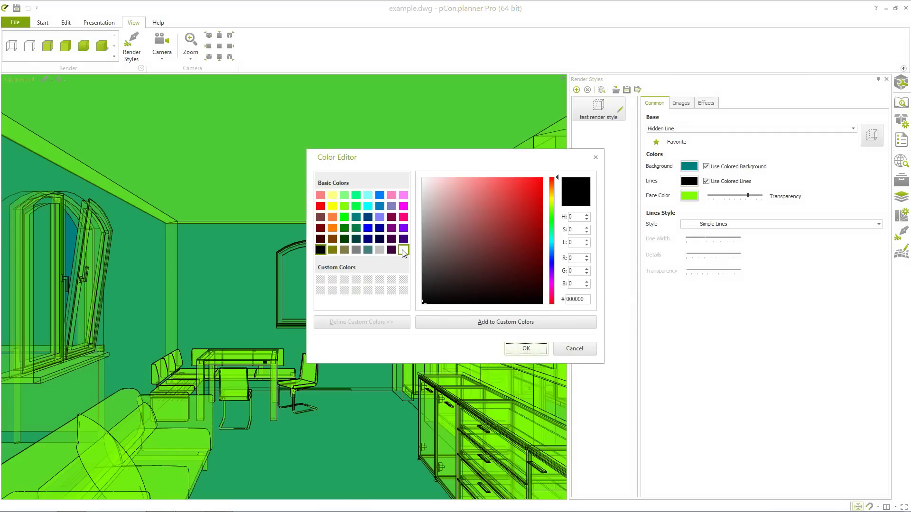
click(526, 349)
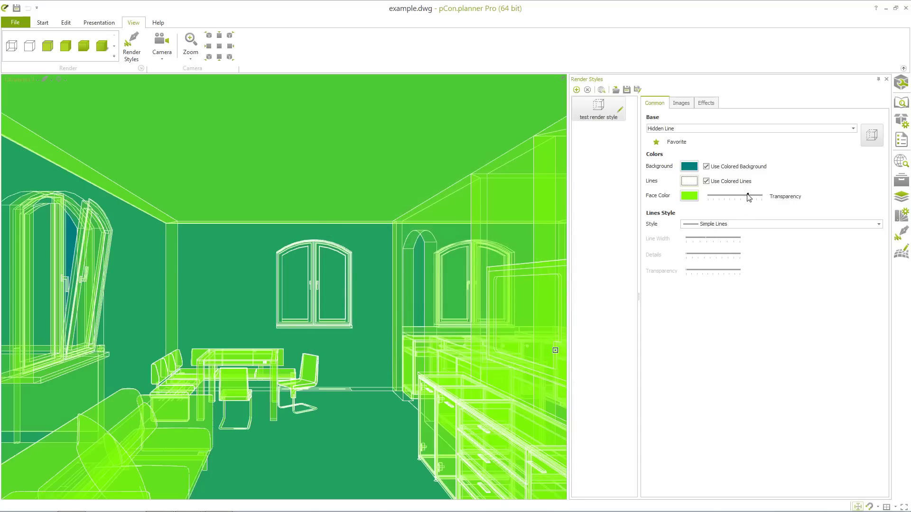
drag(745, 198, 748, 197)
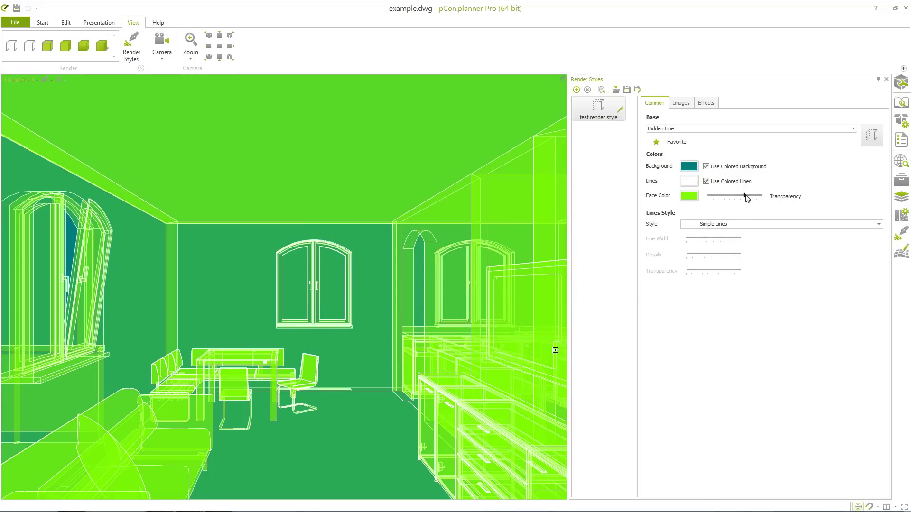
Try the Style 2 sketchy lines with thicker width and more detail.
click(737, 223)
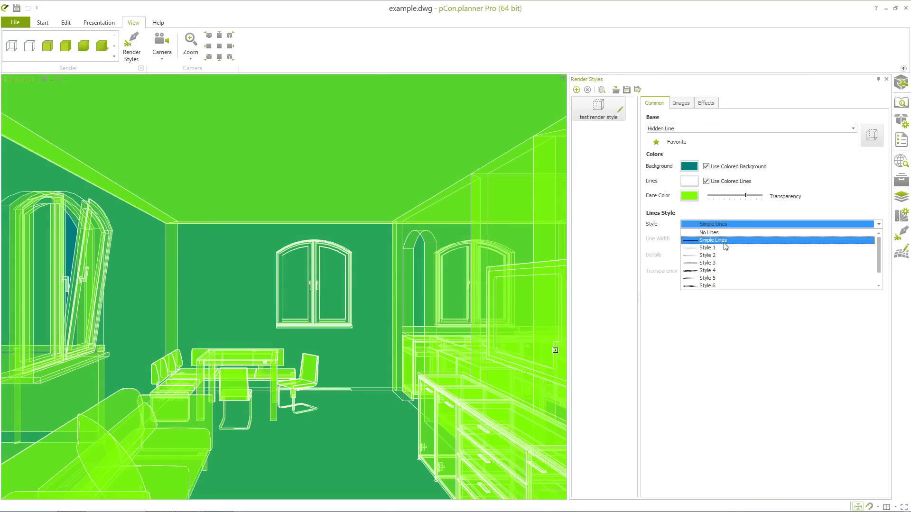
click(721, 256)
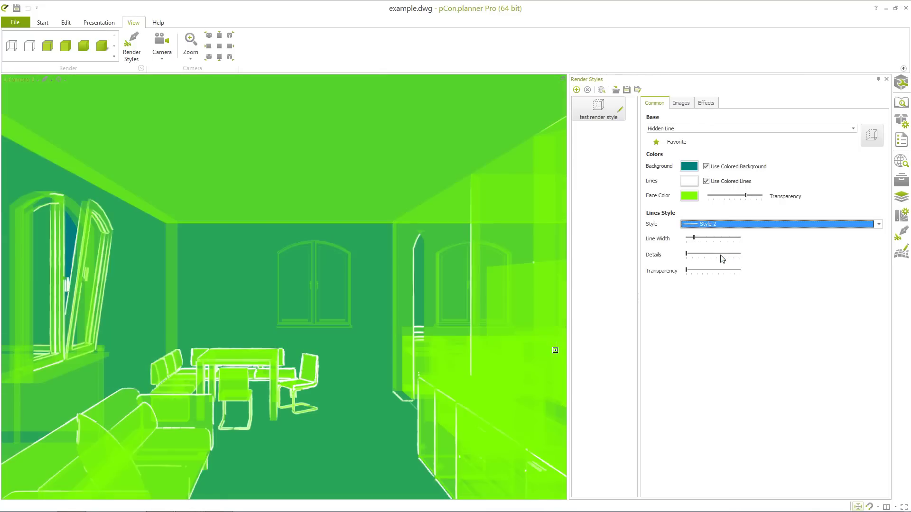
drag(695, 238, 706, 239)
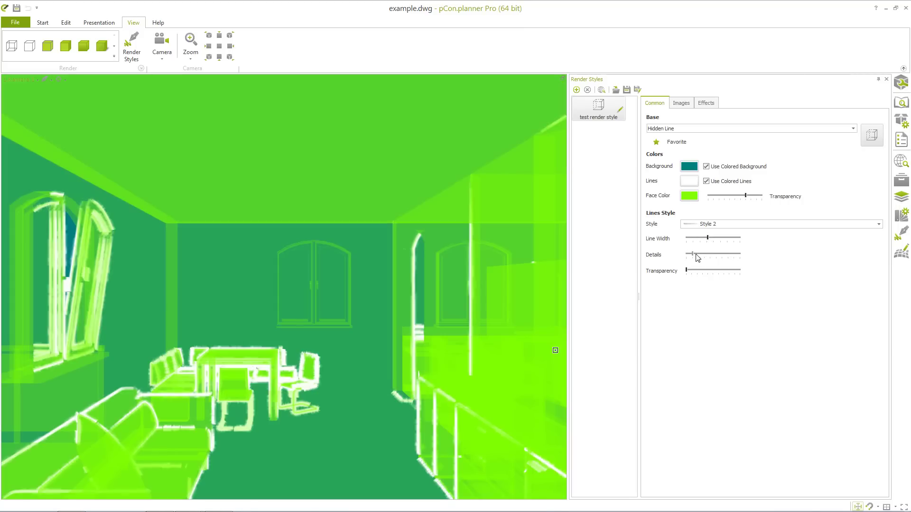
mouse_move(687, 255)
mouse_down()
mouse_move(698, 255)
mouse_move(704, 272)
mouse_up()
Revert to Simple Lines and show the style's Images overlay settings.
click(709, 224)
click(708, 241)
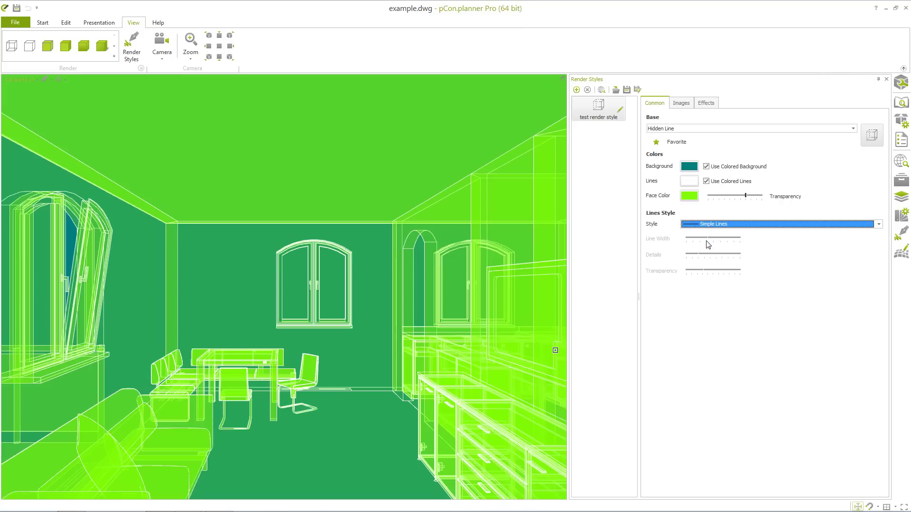
click(680, 103)
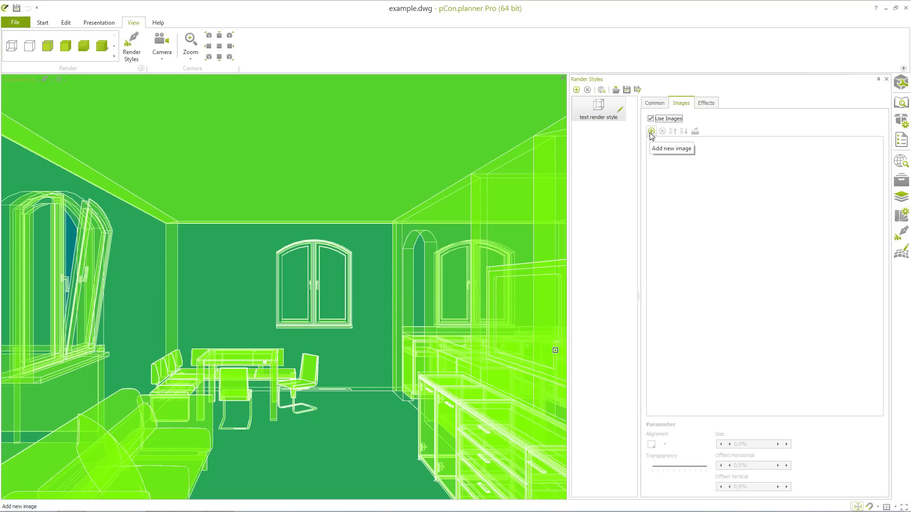
Add the pcon_planner_pro logo at size 10, offsets 5 and 5, slightly faded.
click(650, 132)
click(145, 216)
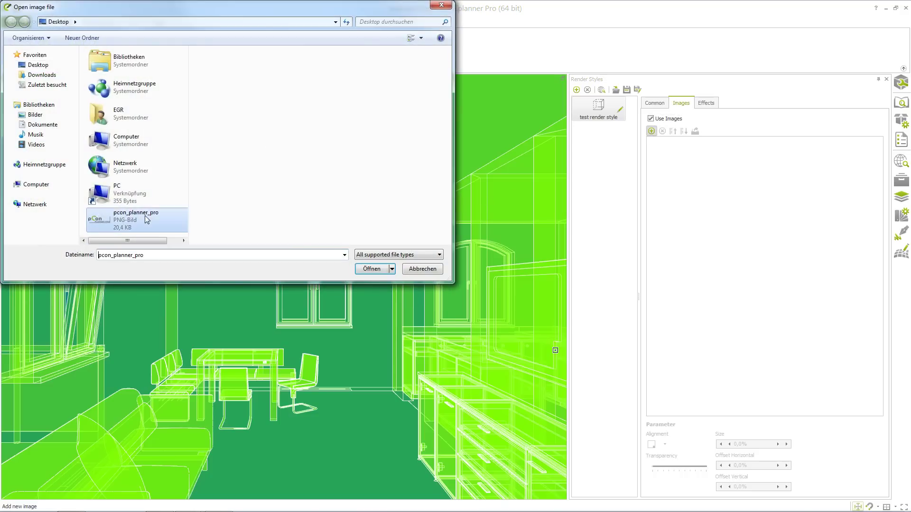
click(369, 270)
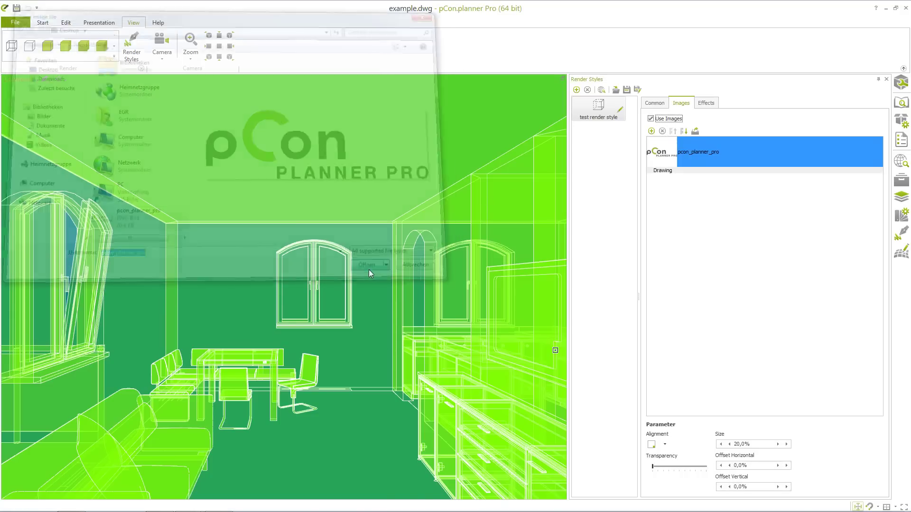
double_click(740, 444)
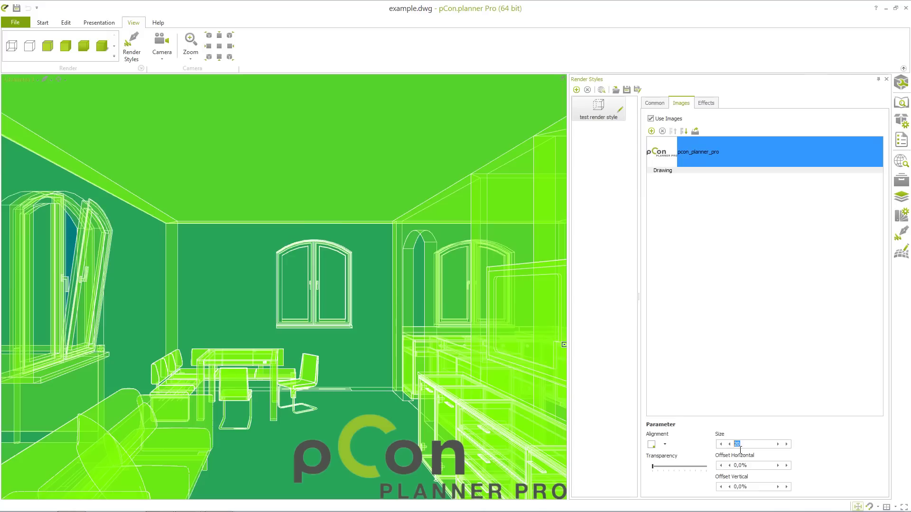
text(10)
key(Tab)
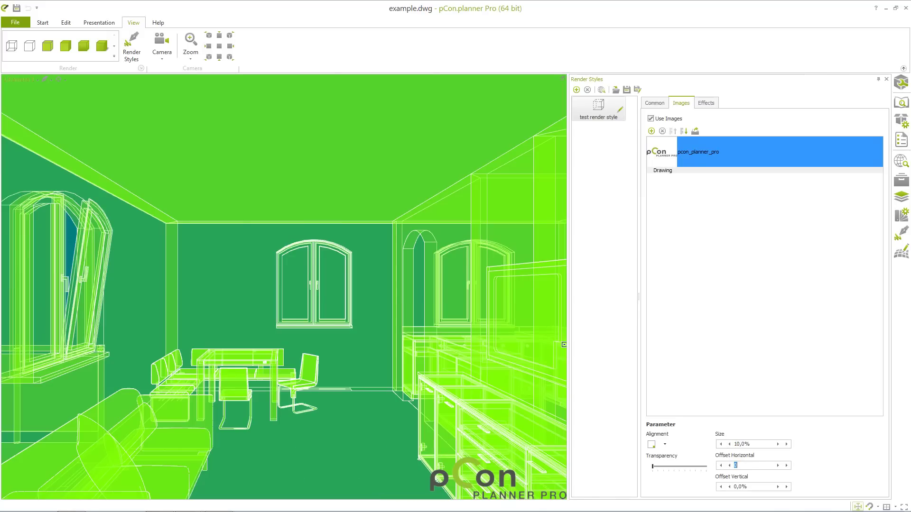
text(5)
key(Tab)
text(5)
key(Return)
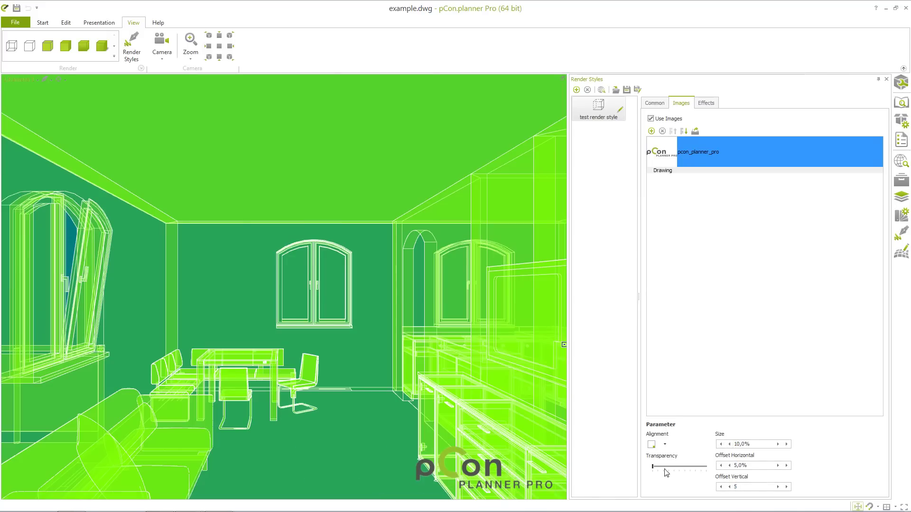
drag(655, 467, 661, 467)
Review the Brightness, Contrast and Tone Mapping effects, then return to Common settings.
click(706, 103)
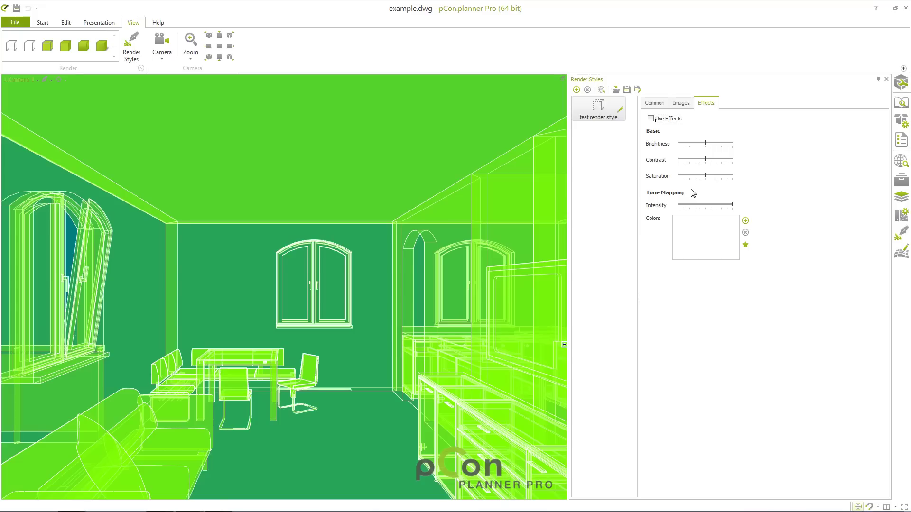
click(654, 103)
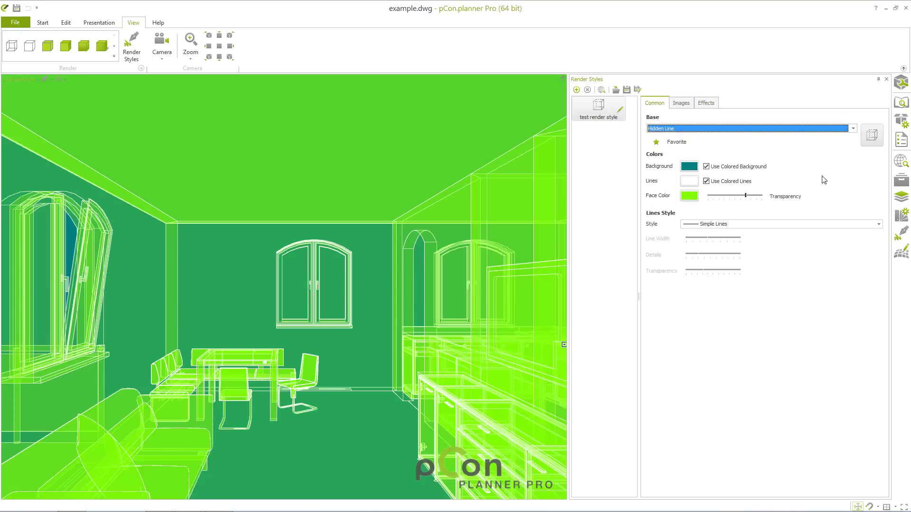
Capture a thumbnail for 'test render style' from the current room view.
click(873, 136)
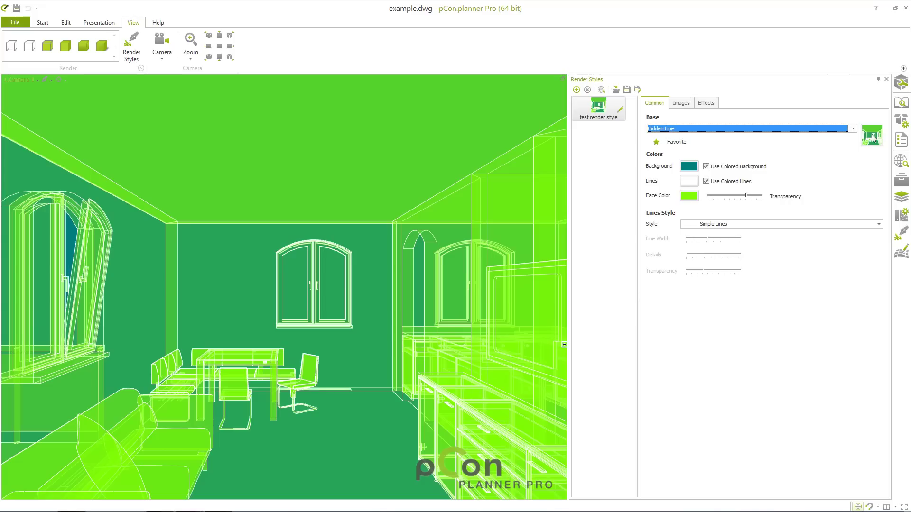
Download the 'Framed beige painting' style from the online render style catalog.
click(601, 90)
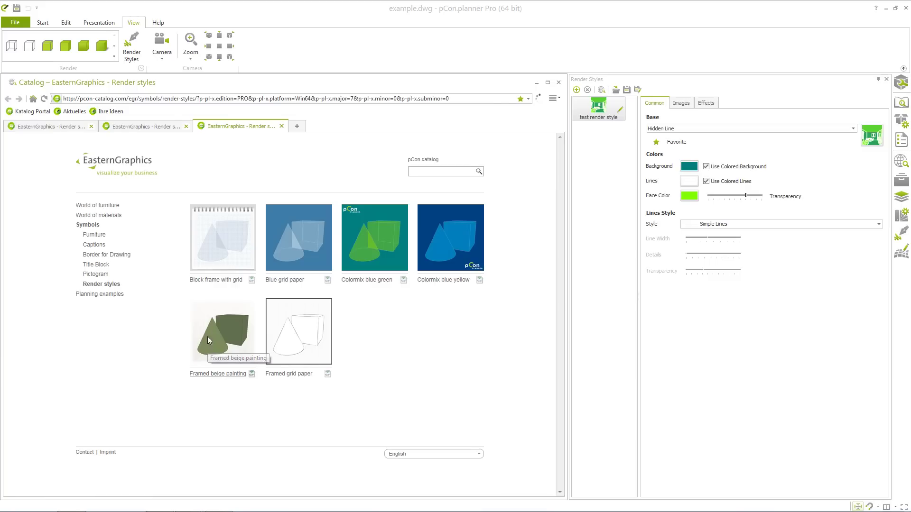
double_click(211, 341)
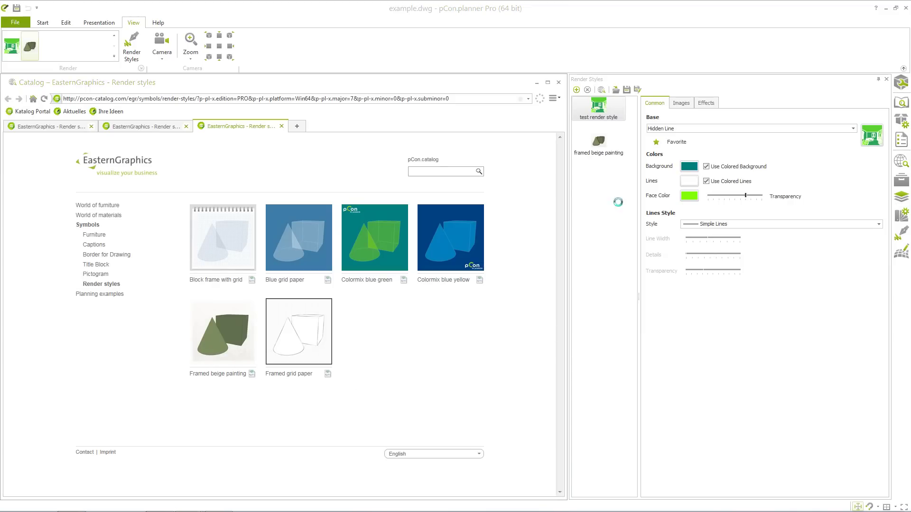
Select 'framed beige painting' in the Render Styles list to apply it to the room.
click(599, 146)
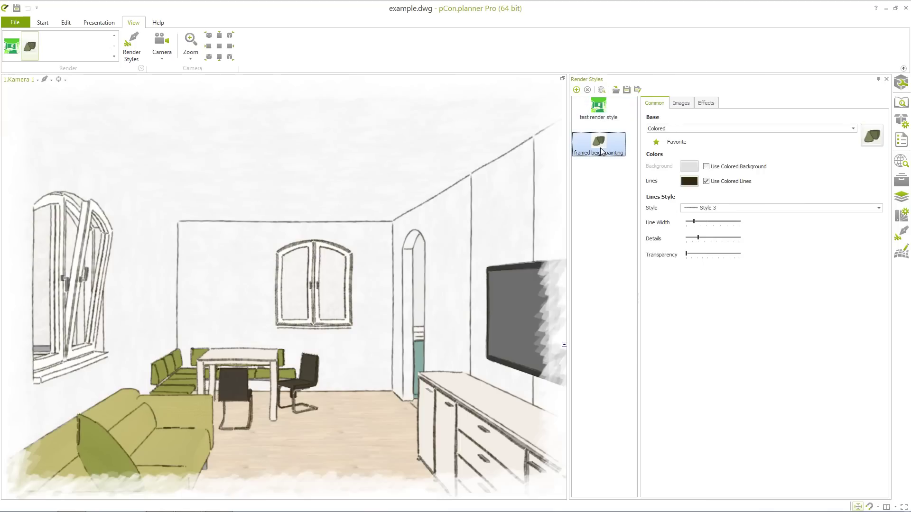